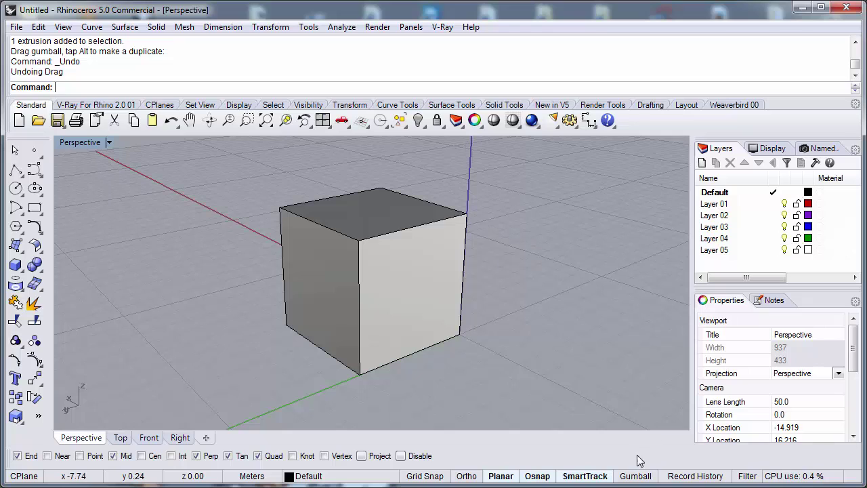
Turn on the Gumball and select the box to display its transform handles
left_click(424, 289)
left_click(508, 280)
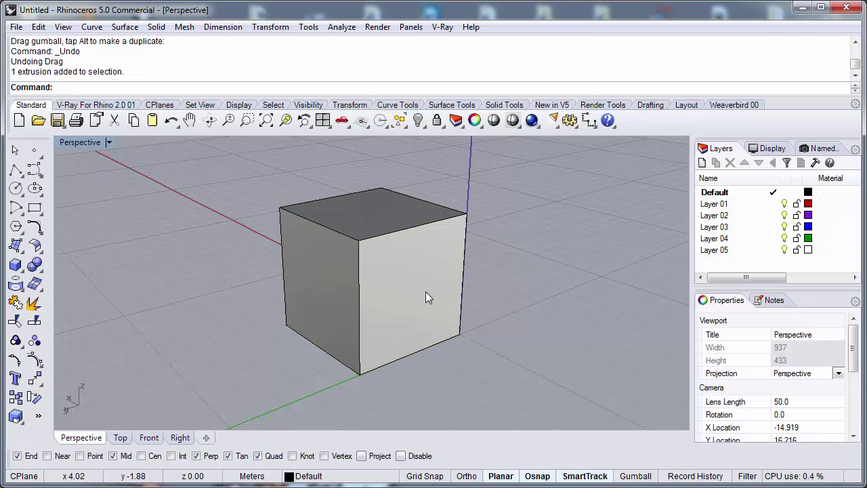
left_click(646, 476)
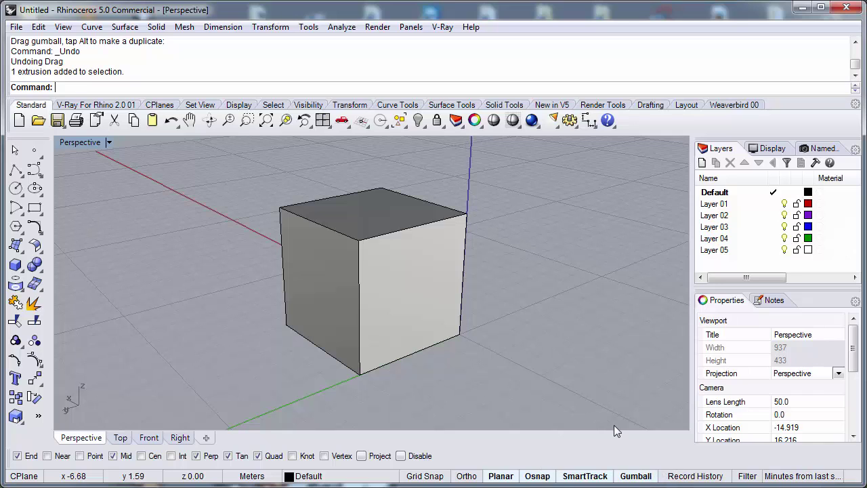
left_click(423, 295)
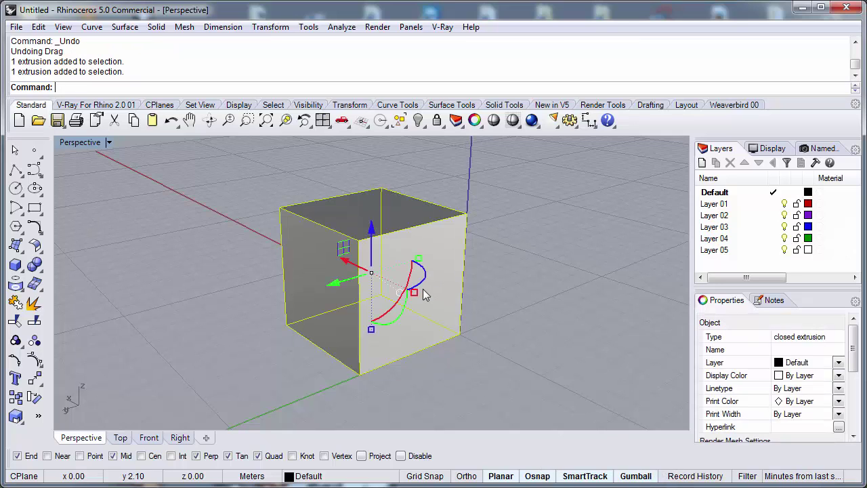
right_click_drag(467, 296, 522, 300, "shift")
right_click_drag(535, 346, 411, 300)
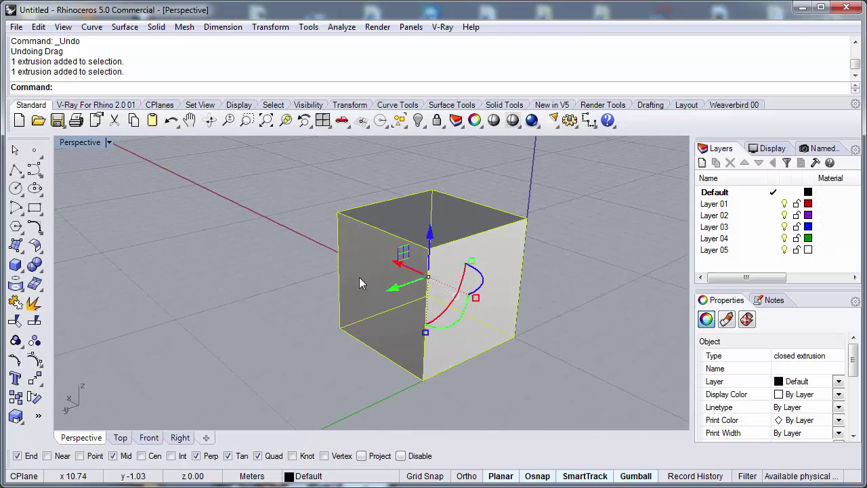
right_click_drag(418, 253, 451, 282)
scroll(452, 282, "down", 2)
right_click_drag(406, 262, 351, 211)
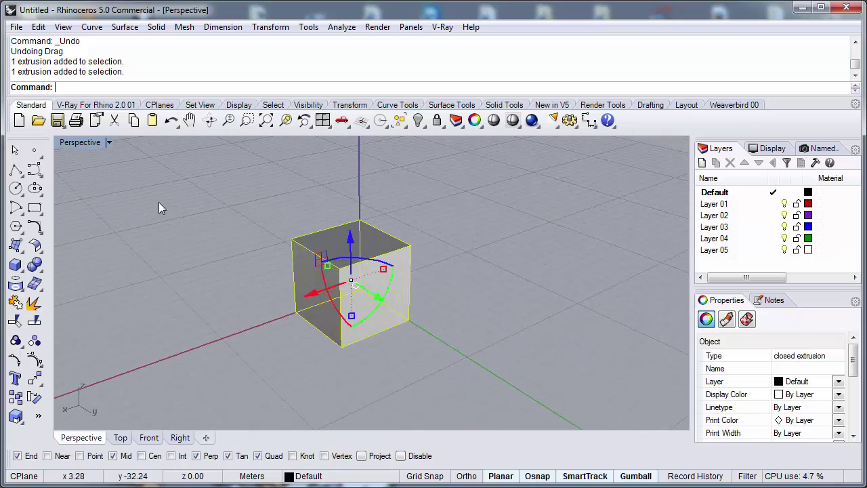
Move the box with the Gumball, outward along the X axis and upward along the Z axis
left_click_drag(313, 298, 182, 334)
left_click_drag(227, 275, 212, 183)
scroll(302, 231, "up", 5)
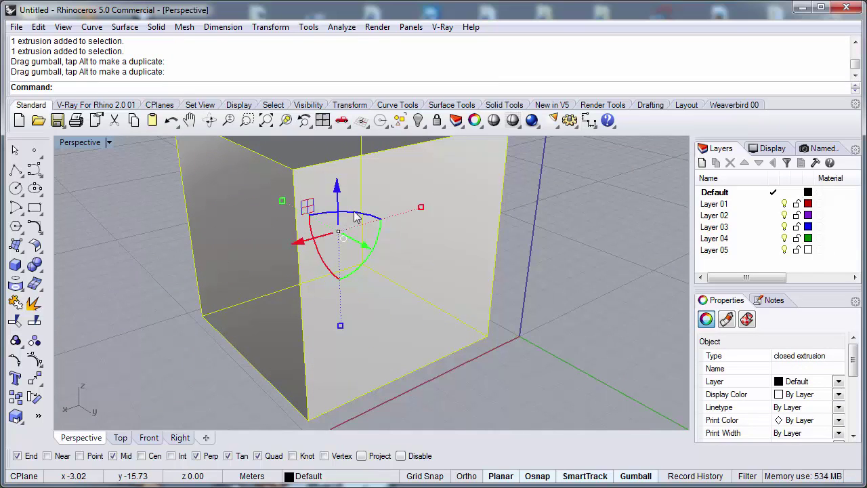
Rotate the box about its vertical axis and tilt it about a horizontal axis with the Gumball arcs
left_click_drag(357, 217, 389, 237)
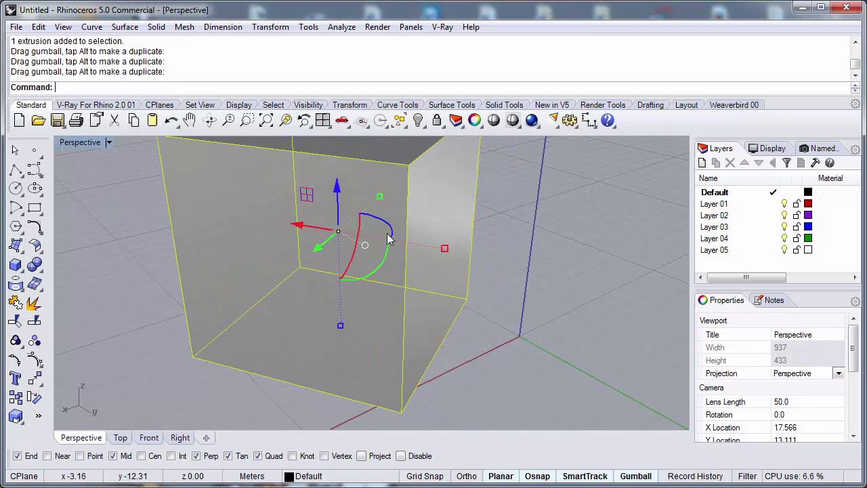
left_click_drag(377, 276, 387, 237)
right_click_drag(433, 285, 461, 162)
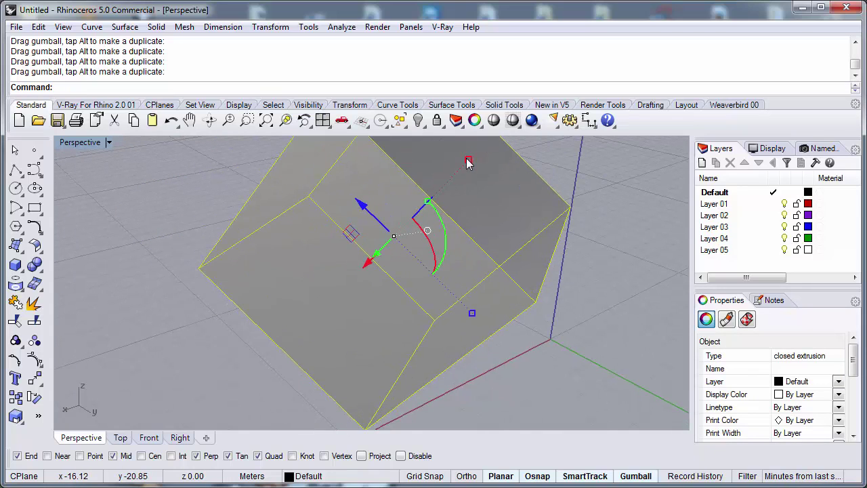
Scale the box down uniformly with the Gumball, undo the scaling, rotations and moves, and deselect the box
left_click_drag(470, 163, 437, 212, "shift")
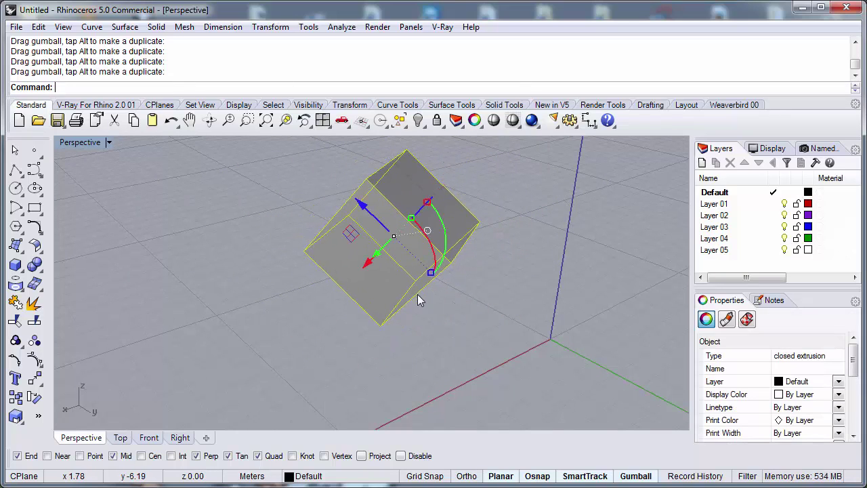
key("ctrl+z")
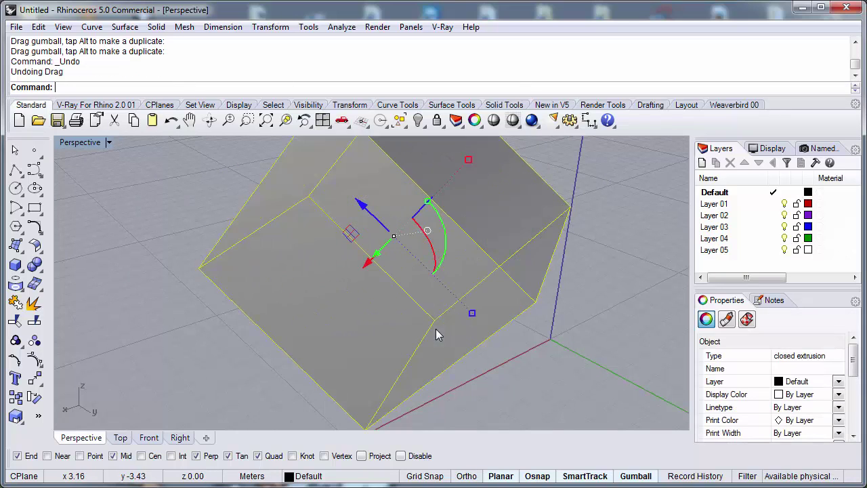
key("ctrl+z")
key("ctrl+z")
scroll(435, 330, "down", 3)
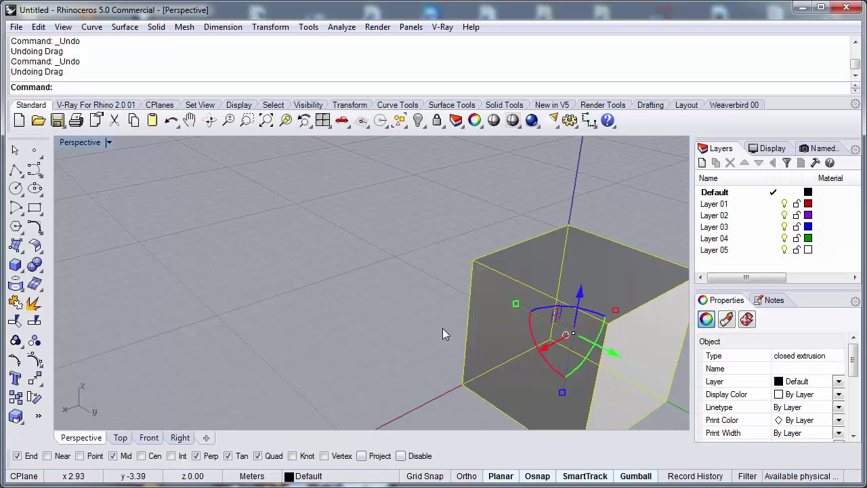
right_click_drag(442, 328, 512, 390)
left_click(514, 373)
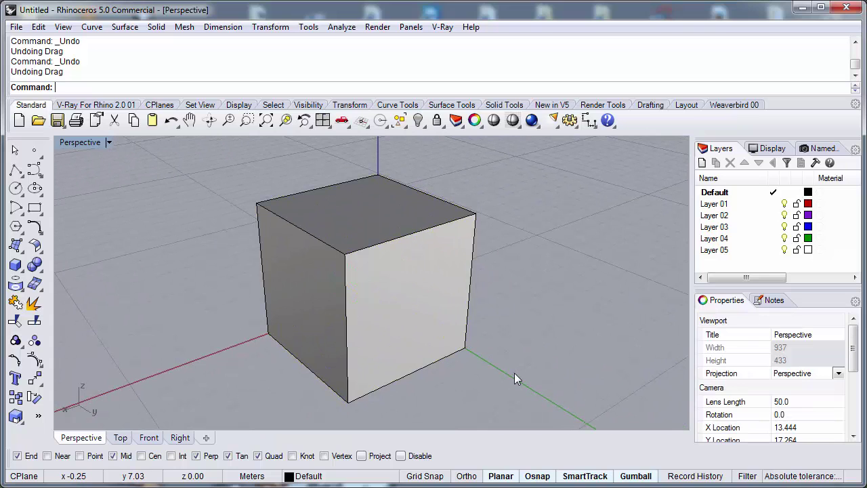
Select the box and move it exactly 10 meters along the Y axis with the Gumball
left_click(440, 296)
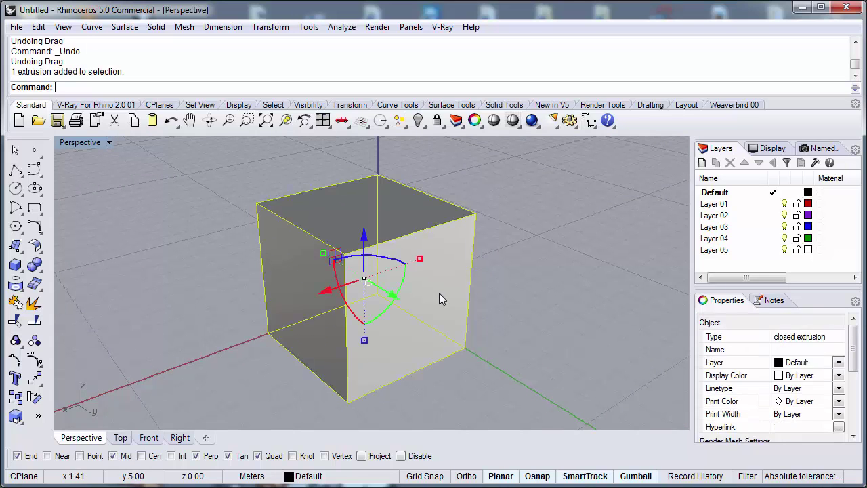
right_click_drag(440, 295, 435, 316)
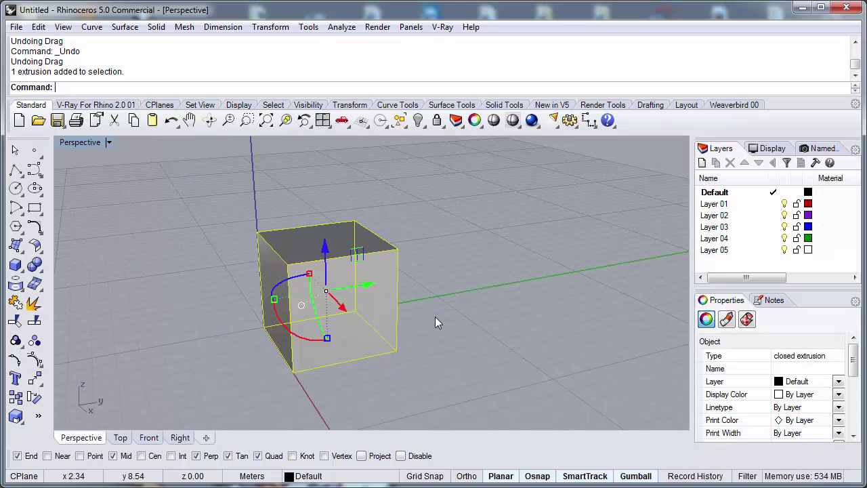
left_click(435, 316)
left_click(397, 315)
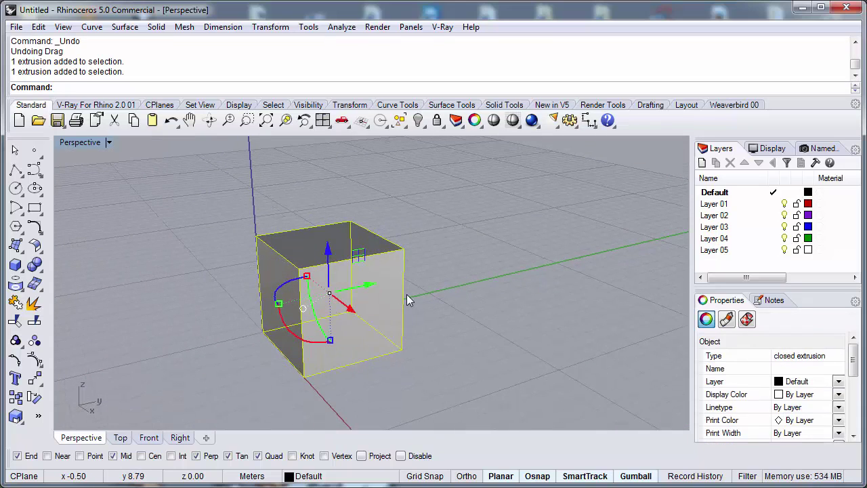
scroll(406, 294, "up", 2)
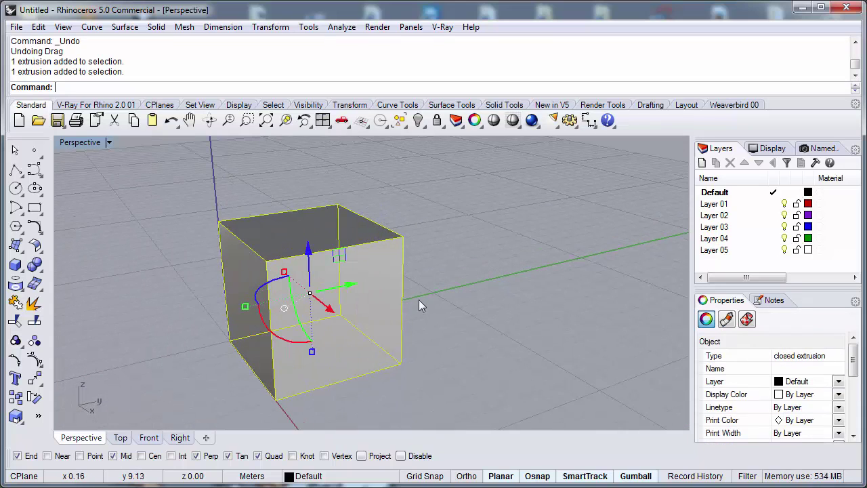
left_click(348, 285)
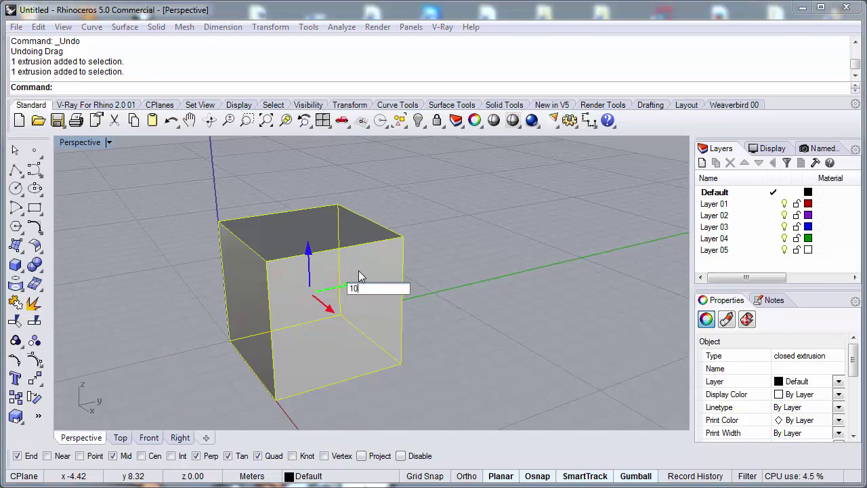
key("Return")
right_click_drag(359, 272, 305, 292, "shift")
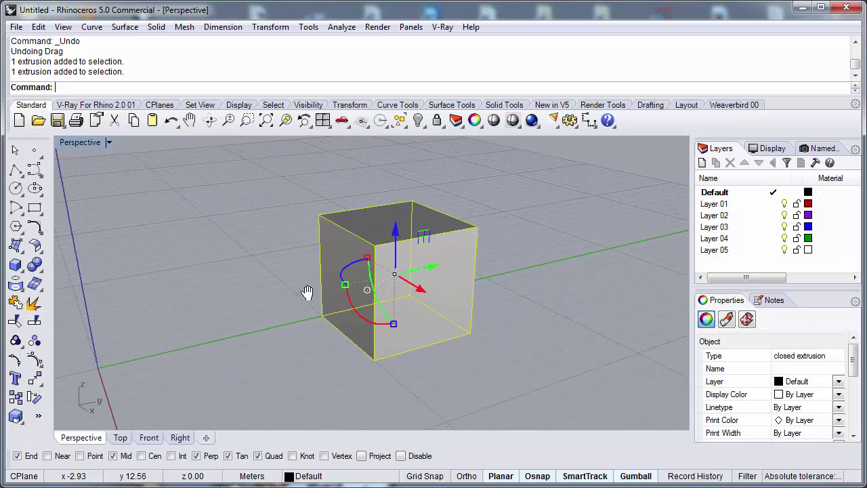
Move the box exactly 10 meters upward along the Z axis with the Gumball
left_click(398, 236)
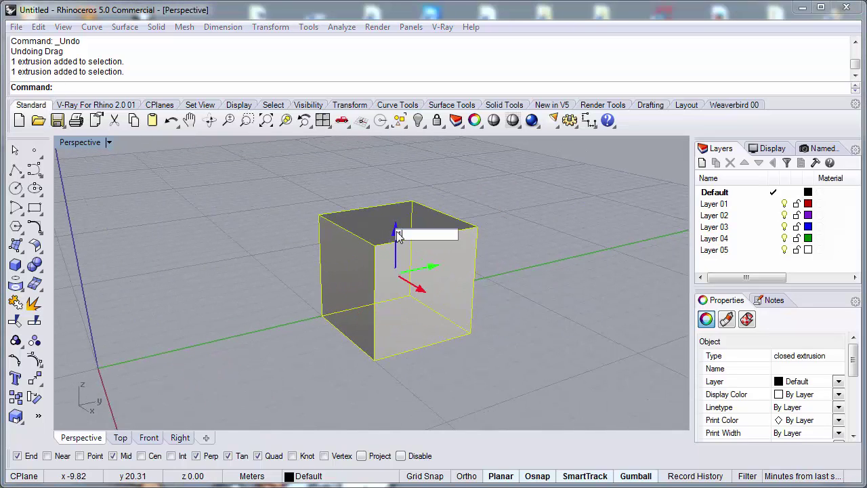
type("10")
key("Return")
scroll(394, 237, "down", 5)
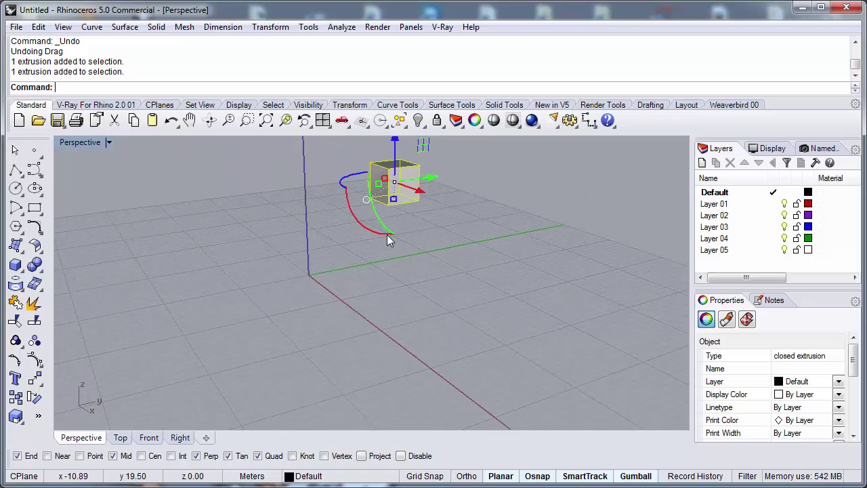
Undo both 10-meter moves and reselect the box
key("ctrl+z")
key("ctrl+z")
scroll(387, 234, "up", 5)
right_click_drag(411, 289, 379, 271)
left_click(445, 261)
left_click(392, 244)
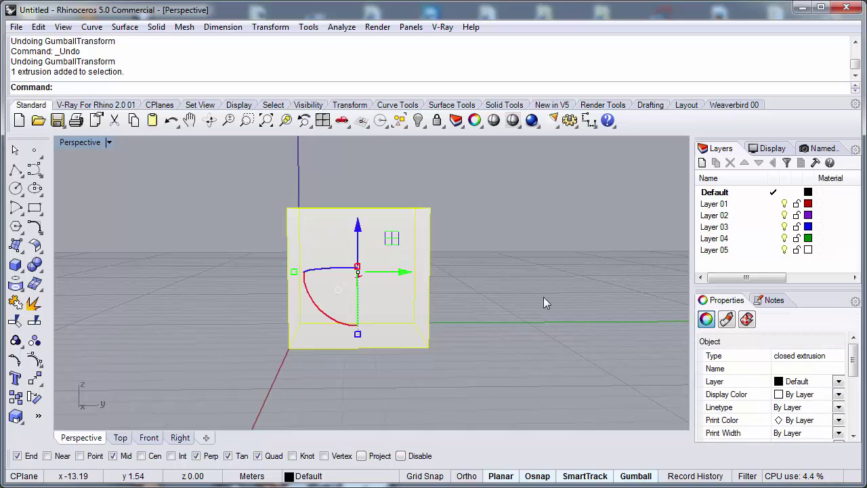
Move the box freely within the YZ plane, away from the origin and upward, using the Gumball's plane handle
right_click_drag(381, 234, 331, 272)
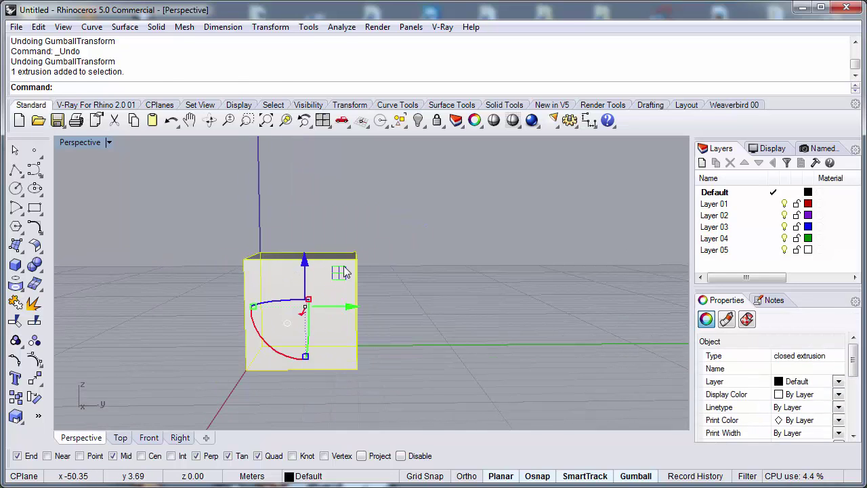
left_click_drag(344, 271, 501, 180)
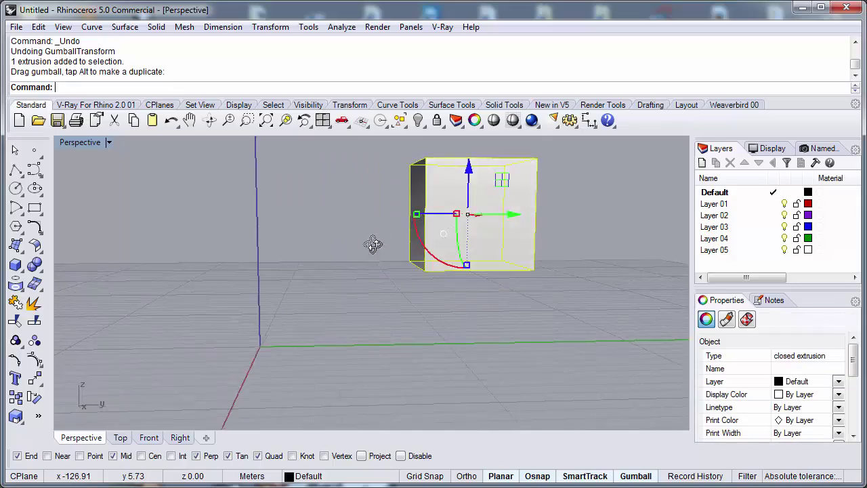
right_click_drag(374, 245, 333, 209)
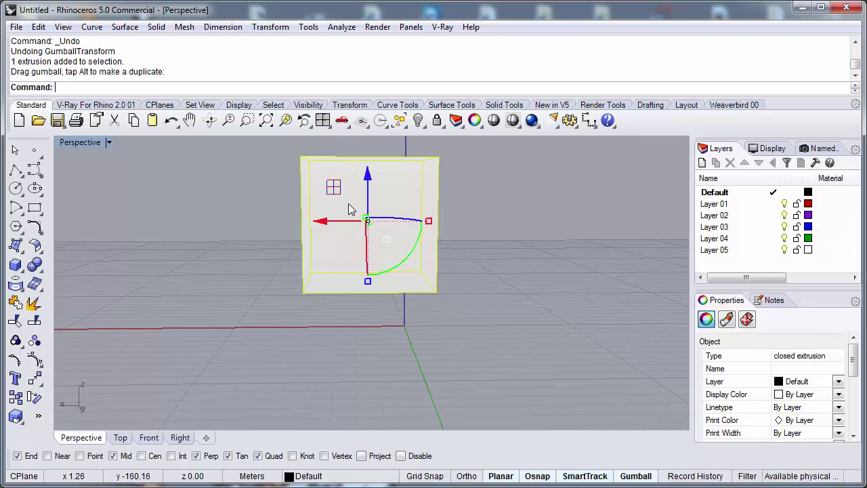
Open the Gumball's options and reset the Gumball
right_click_drag(252, 254, 365, 290)
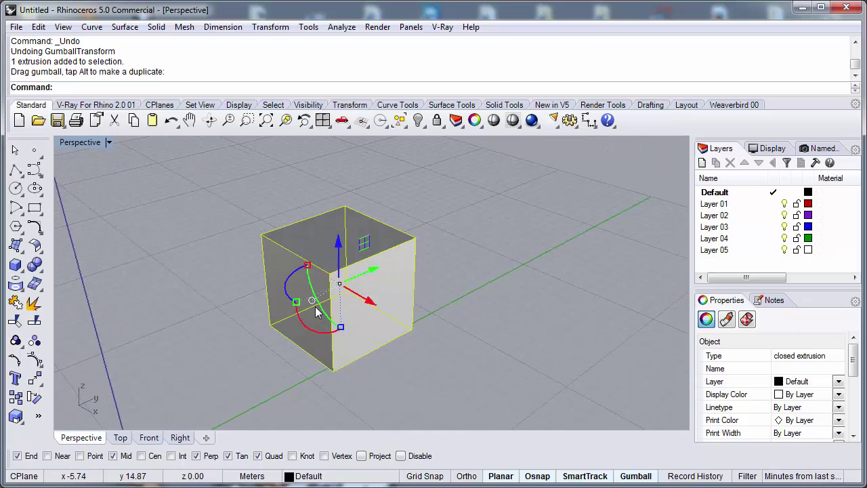
scroll(309, 318, "up", 4)
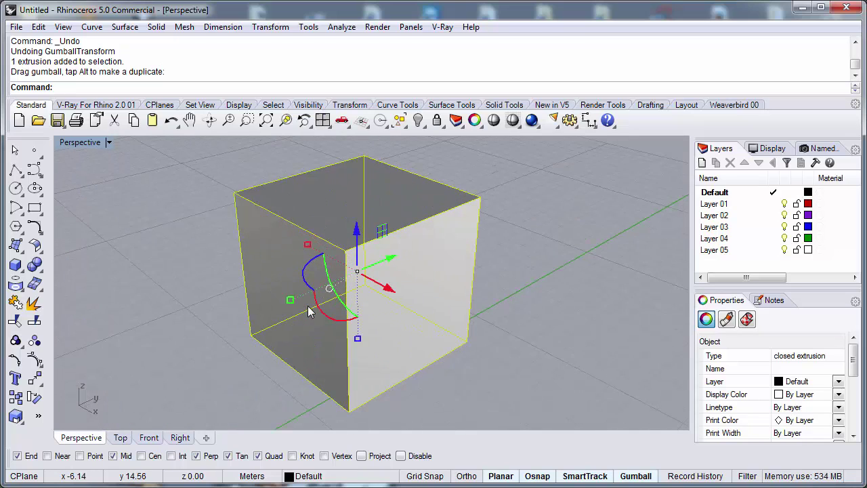
left_click(328, 292)
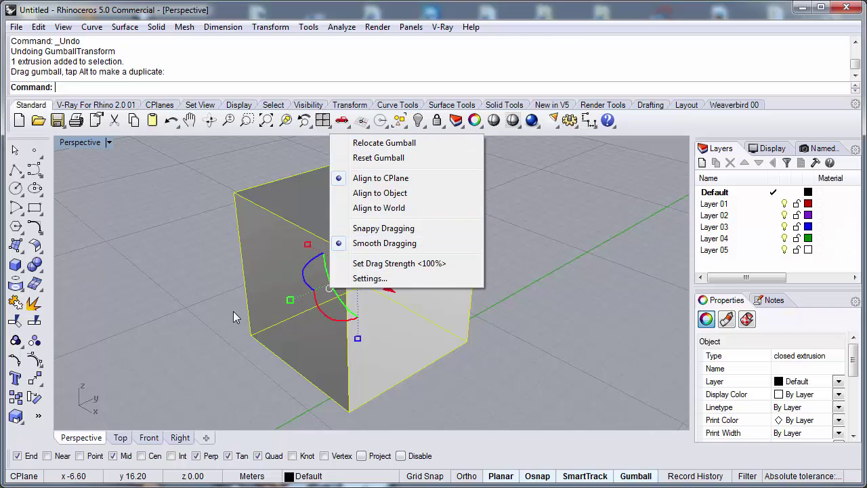
left_click(377, 157)
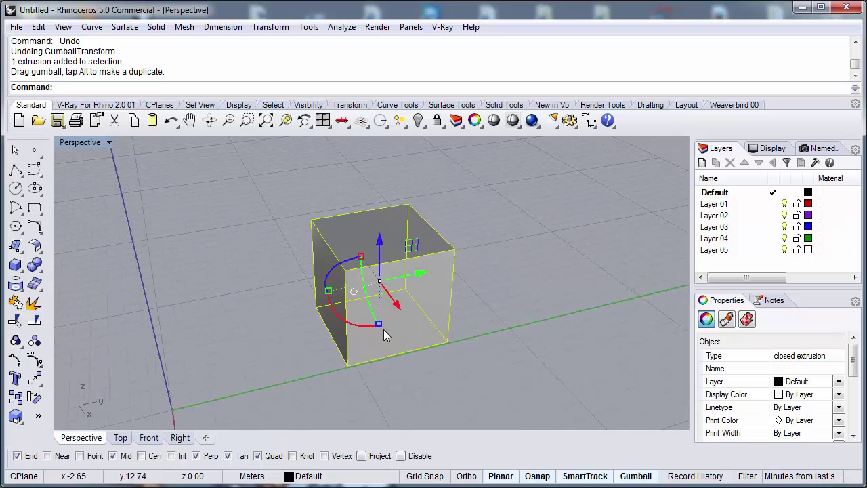
Undo the free move of the box and deselect it
key("ctrl+z")
key("Escape")
mouse_move(358, 314)
right_mouse_down()
mouse_move(406, 289)
mouse_move(269, 311)
mouse_move(365, 331)
mouse_move(385, 325)
mouse_move(350, 309)
right_mouse_up()
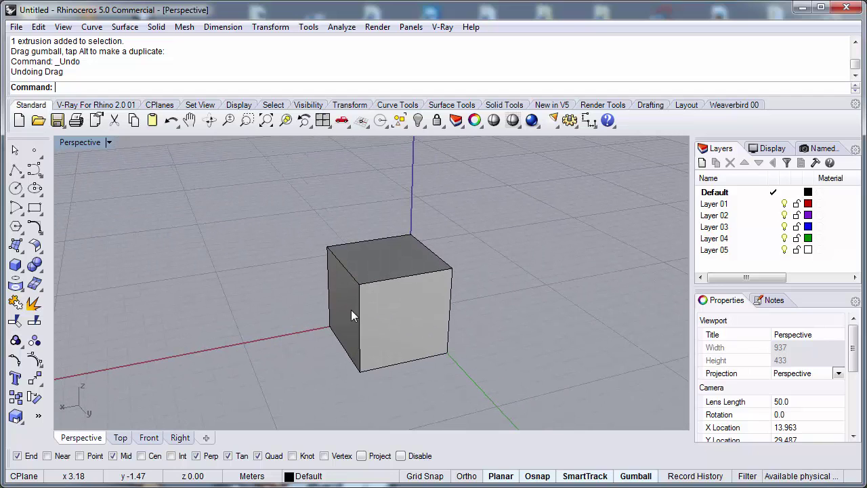
right_click_drag(265, 319, 353, 328)
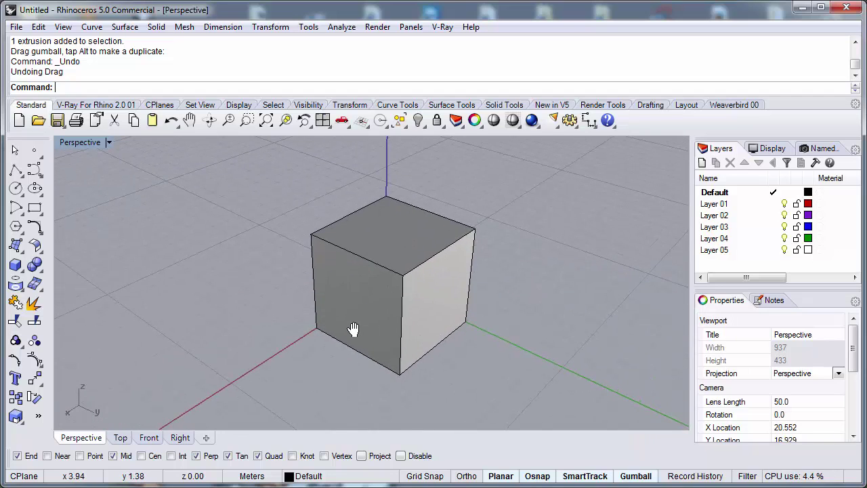
right_click_drag(353, 329, 381, 301)
Explode the box extrusion into separate surfaces and join them into a closed polysurface
left_click(382, 300)
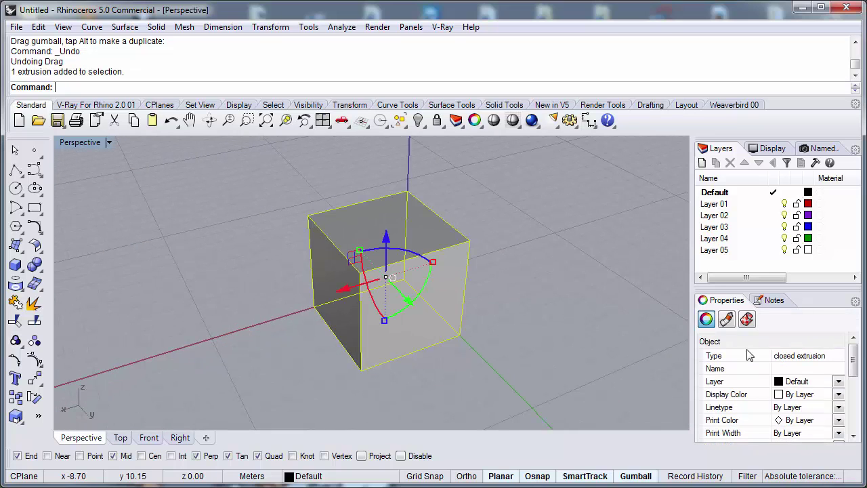
middle_click(533, 322)
left_click(533, 347)
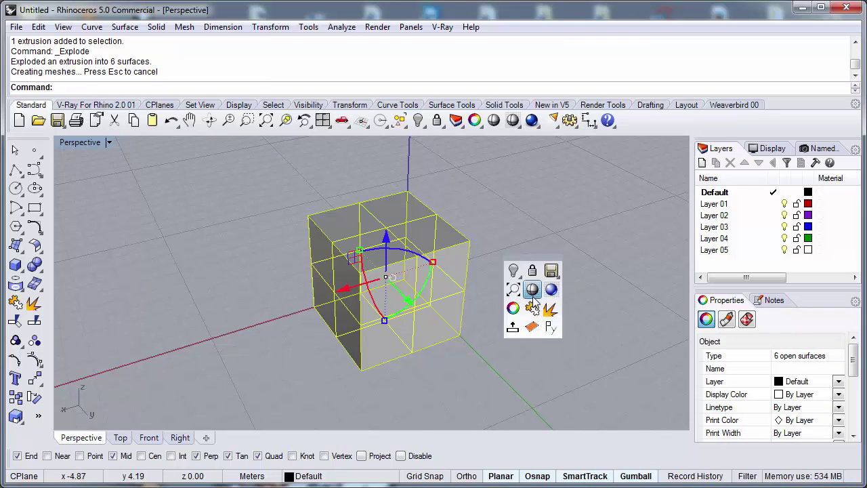
left_click(534, 307)
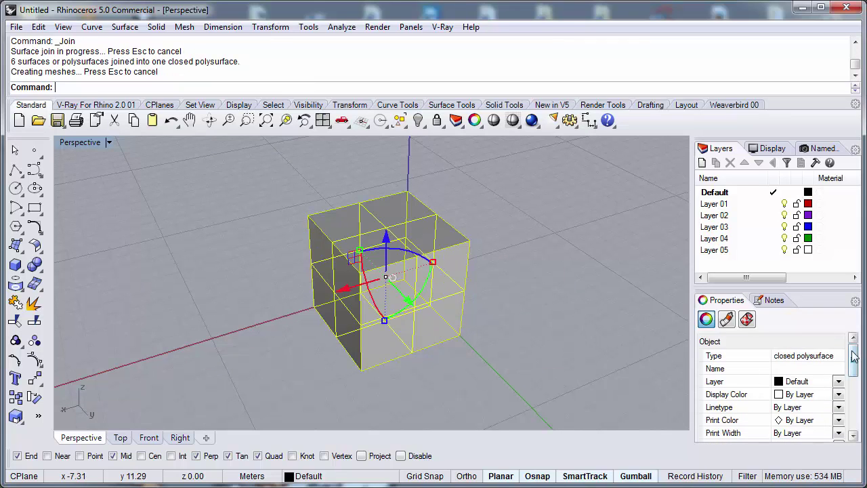
Turn off the surface isocurve display for the joined box, check it by reselecting the box, and deselect it
mouse_move(852, 355)
left_mouse_down()
mouse_move(855, 411)
mouse_move(853, 342)
left_mouse_up()
left_click(778, 399)
left_click(521, 306)
left_click(411, 291)
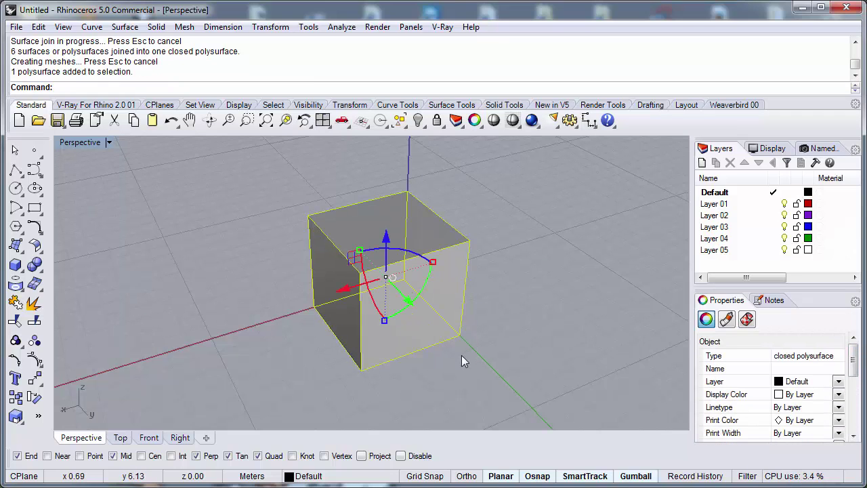
left_click(461, 355)
right_click_drag(377, 346, 352, 289)
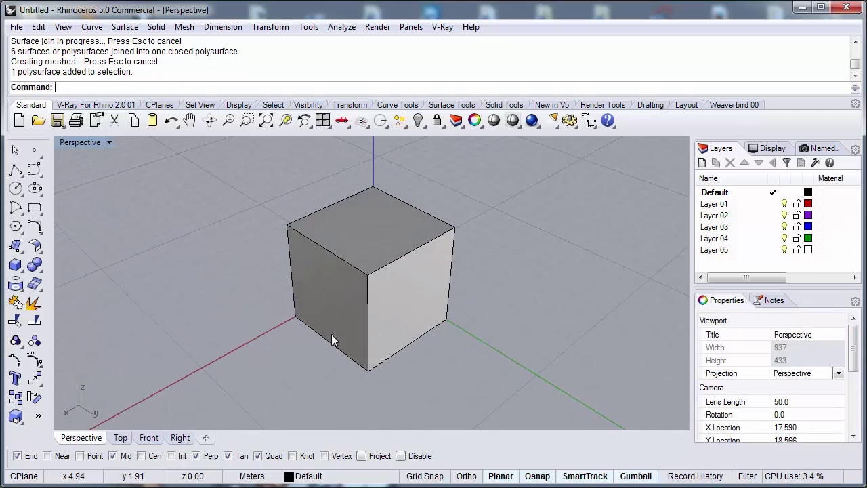
right_click_drag(331, 334, 404, 263)
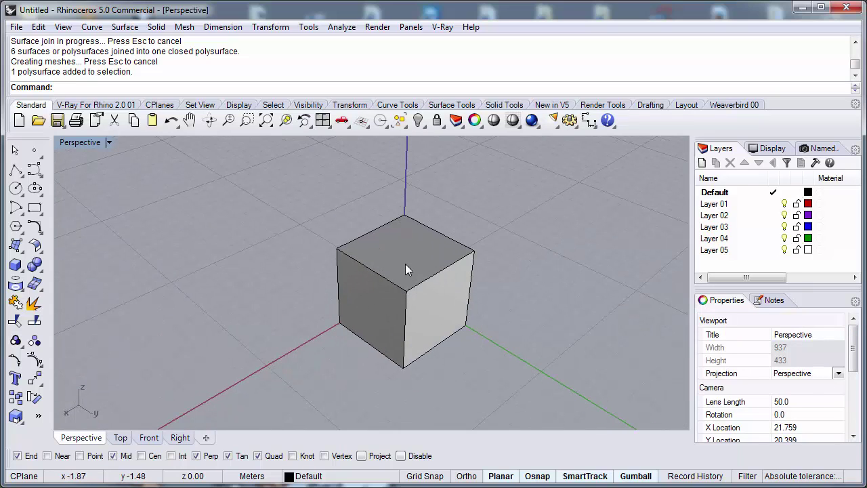
left_click(405, 263)
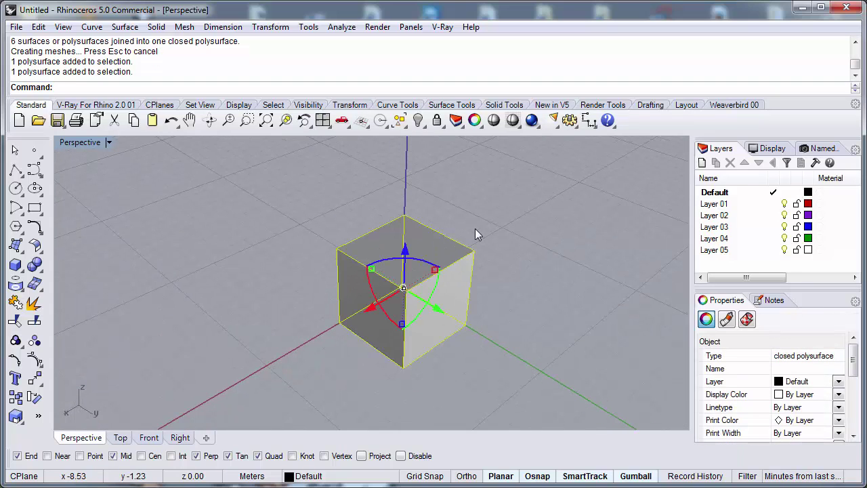
left_click(474, 228)
right_click_drag(452, 281, 369, 322)
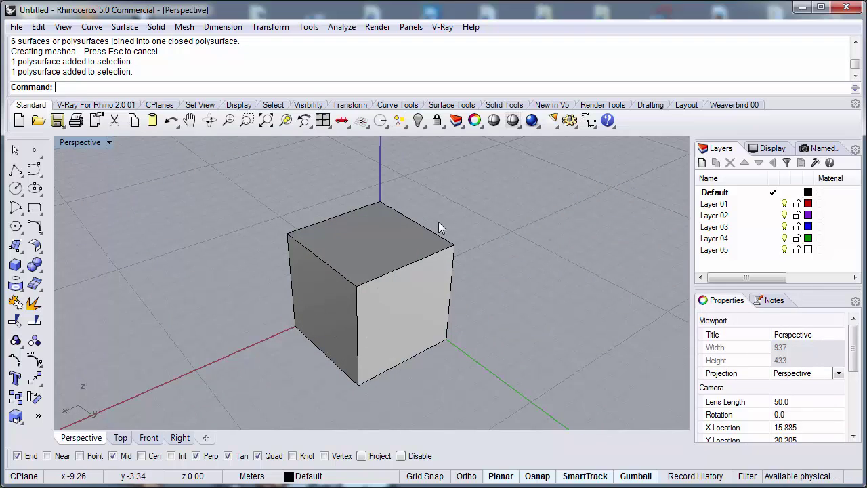
Raise only the box's top face vertically with the Gumball to make the box taller, and deselect it
left_click(385, 242)
right_click_drag(345, 330, 398, 264)
left_click_drag(375, 260, 377, 189)
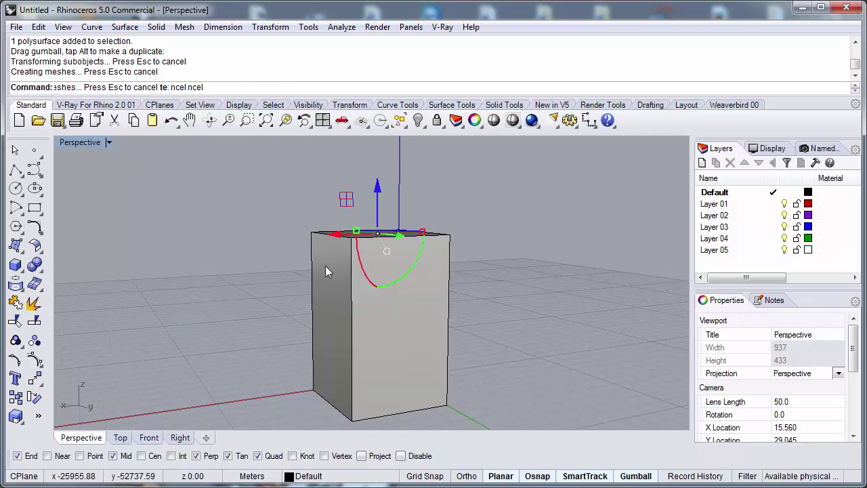
left_click(301, 329)
Move the box's side face outward along the red axis with the Gumball to lengthen the box, and clear the selection
right_click_drag(301, 330, 366, 329)
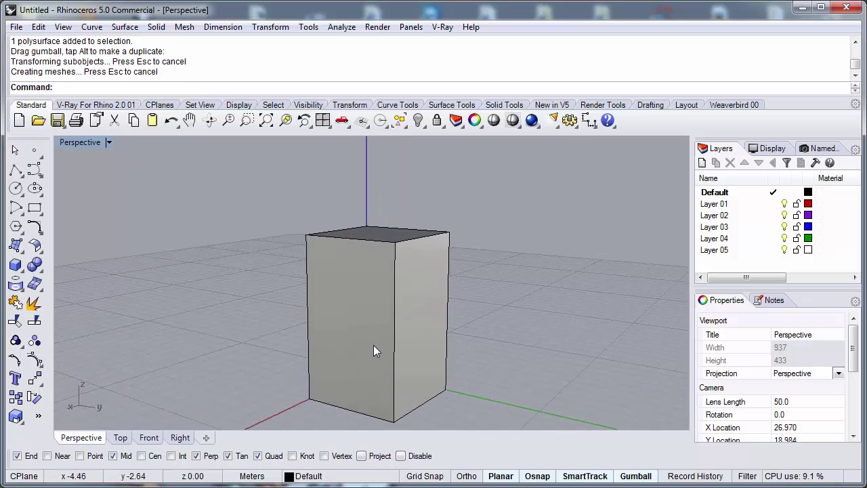
left_click(351, 298, "ctrl+shift")
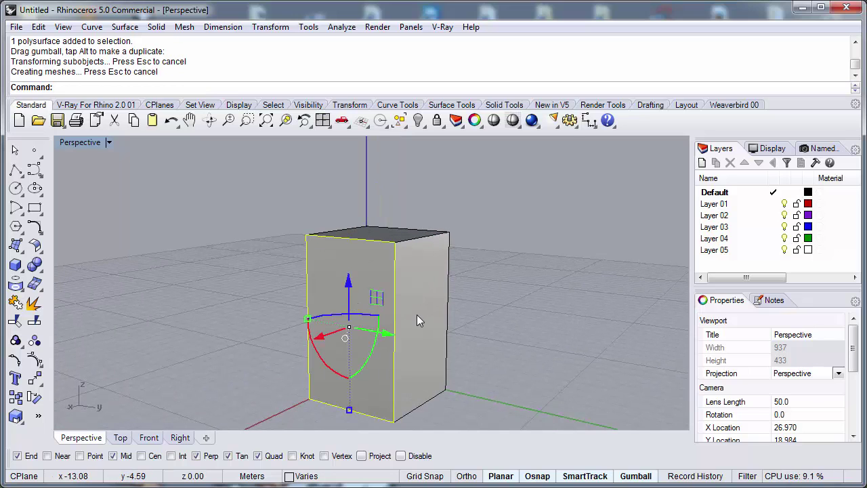
right_click_drag(416, 315, 308, 257)
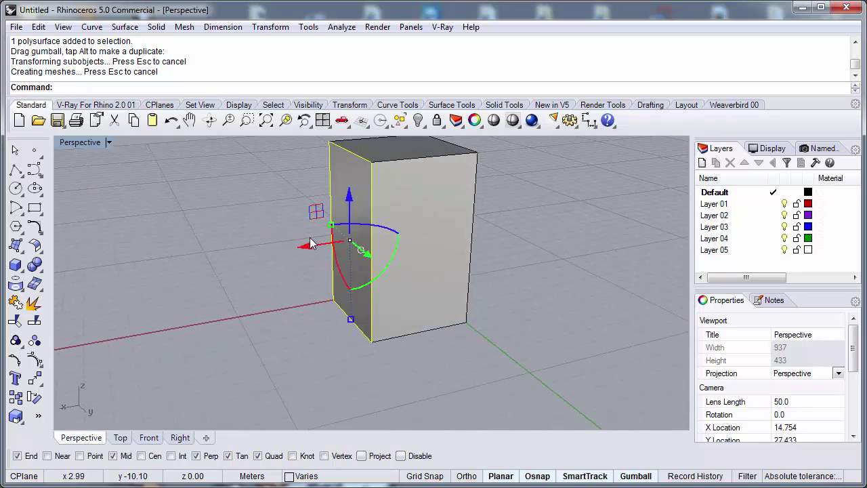
left_click_drag(311, 246, 222, 287)
right_click_drag(379, 279, 378, 384)
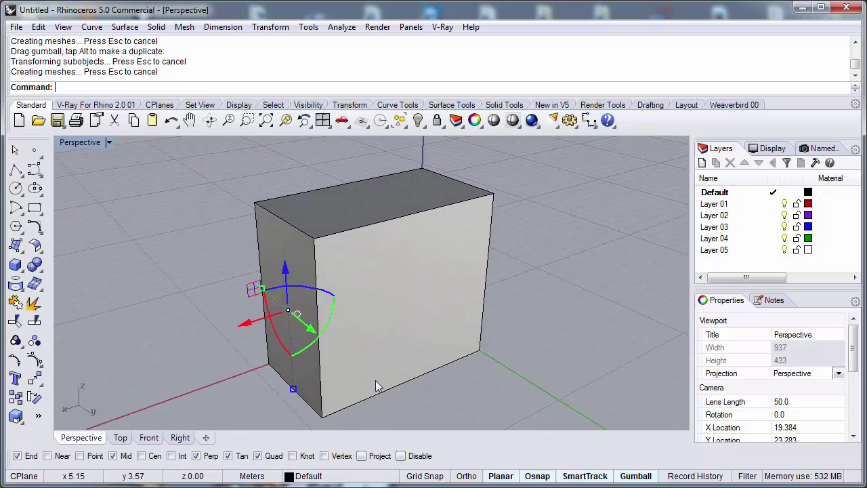
key("Escape")
right_click_drag(347, 353, 420, 252)
left_click(414, 319)
key("Escape")
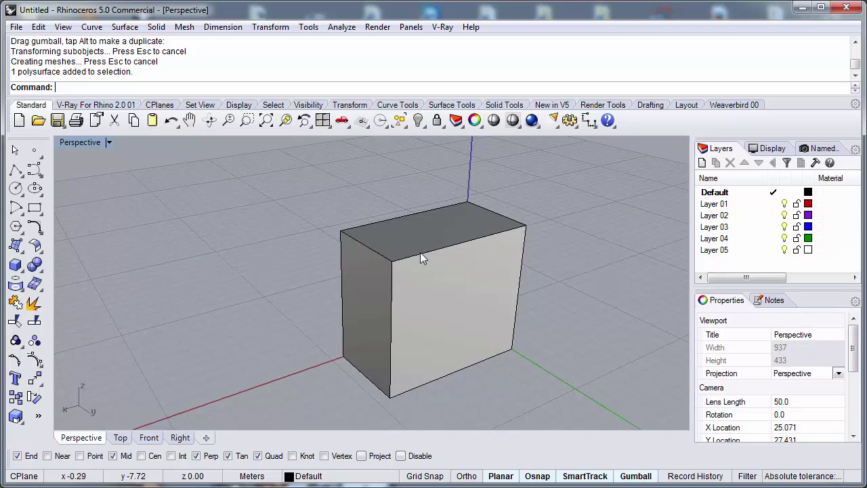
Move the upper edge of the box's extended end outward and down with the Gumball to slope the top, and deselect it
right_click_drag(360, 291, 399, 275)
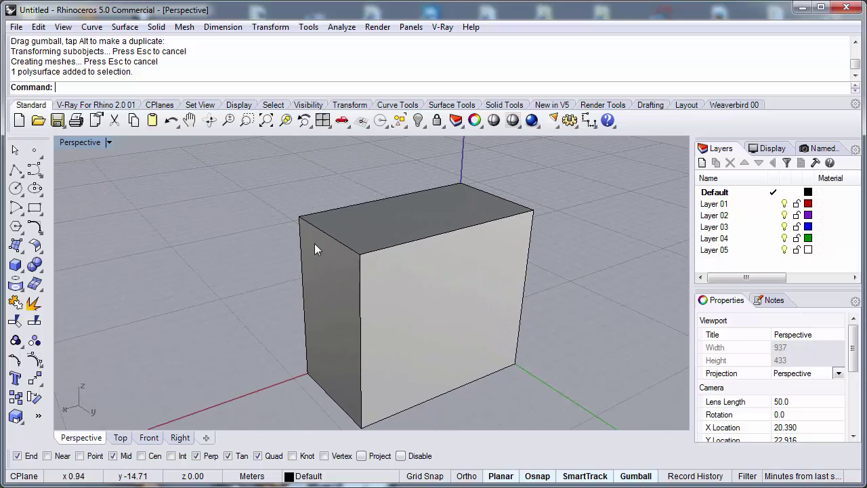
left_click(330, 235, "ctrl+shift")
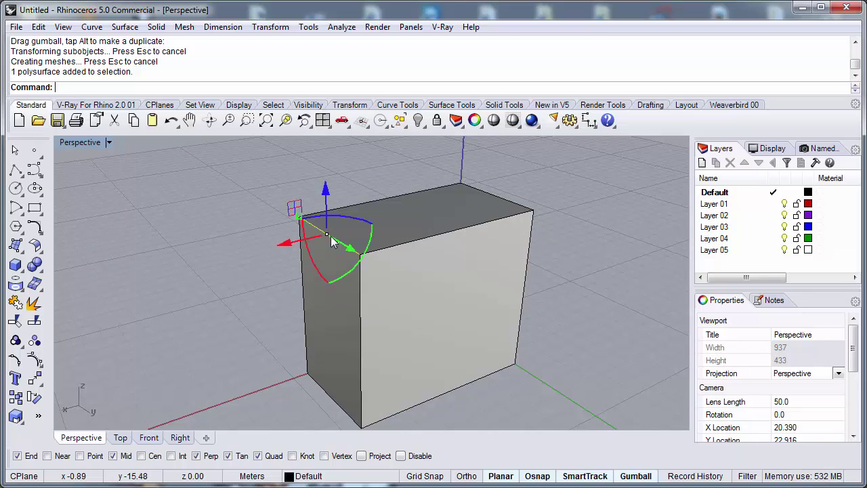
right_click_drag(296, 294, 378, 278)
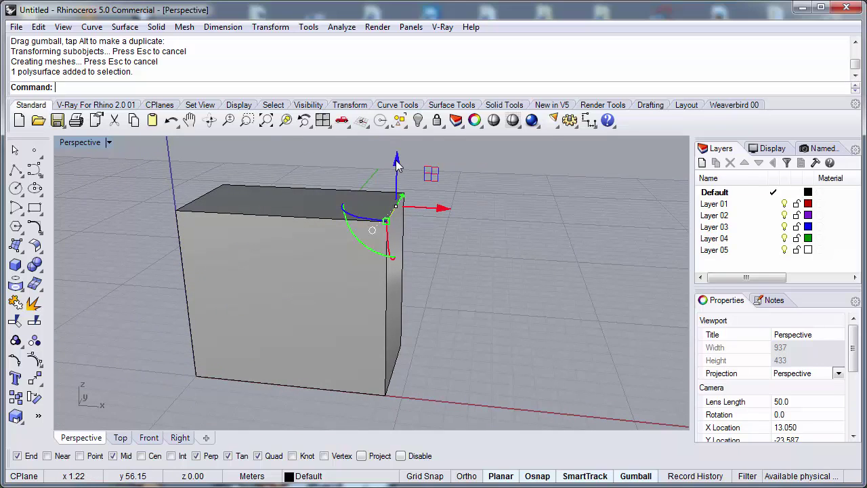
left_click_drag(397, 165, 523, 355)
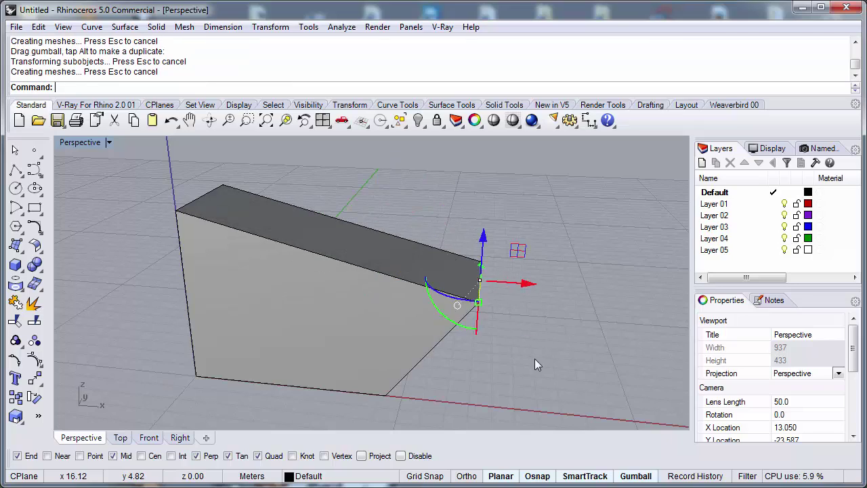
left_click(534, 364)
right_click_drag(534, 364, 258, 320)
right_click_drag(379, 269, 360, 298)
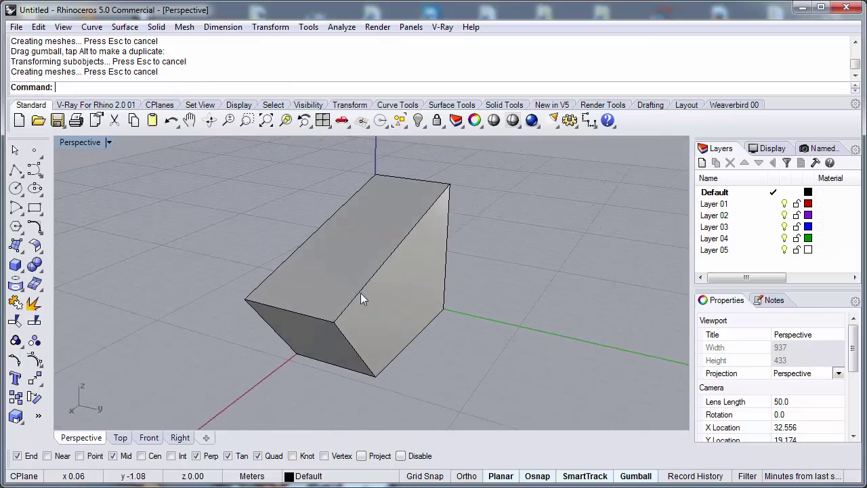
Try rotating the whole polysurface 90 degrees about its vertical axis with the Gumball, undo the rotation and deselect the object
right_click_drag(302, 285, 243, 270)
mouse_move(348, 257)
right_mouse_down("shift")
mouse_move(325, 262)
mouse_move(344, 252)
right_mouse_up("shift")
left_click(342, 286)
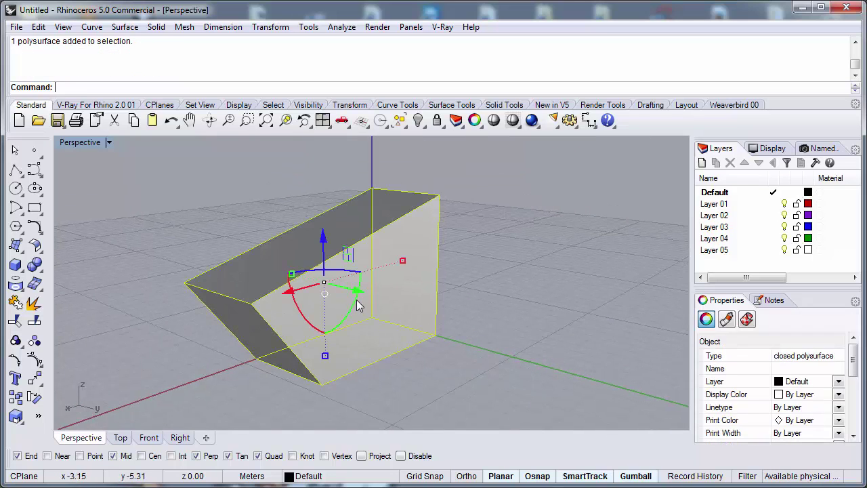
right_click_drag(360, 313, 342, 298)
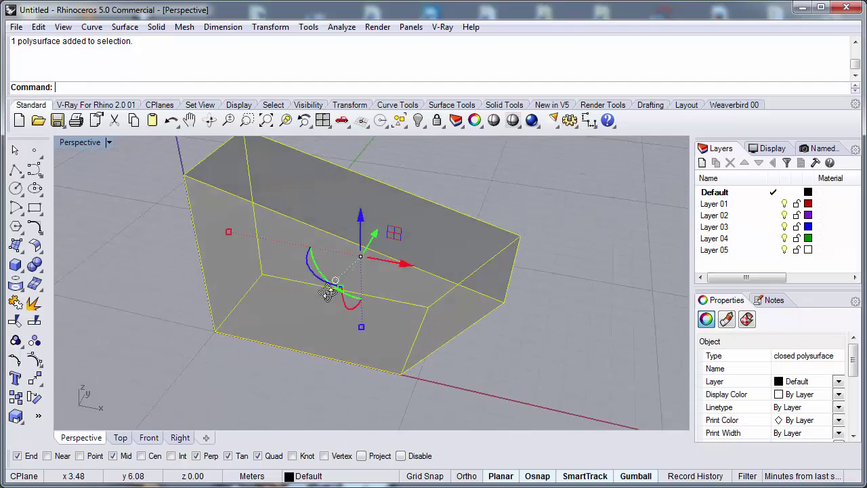
scroll(309, 287, "up", 5)
left_click(335, 247)
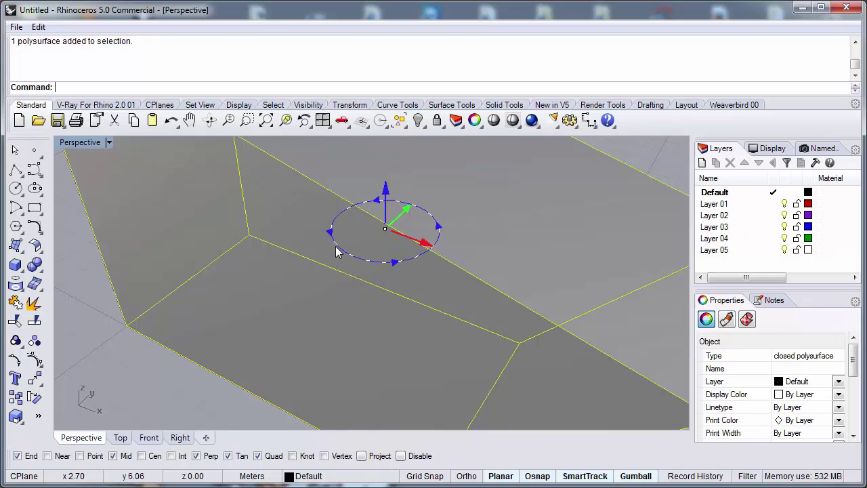
type("90")
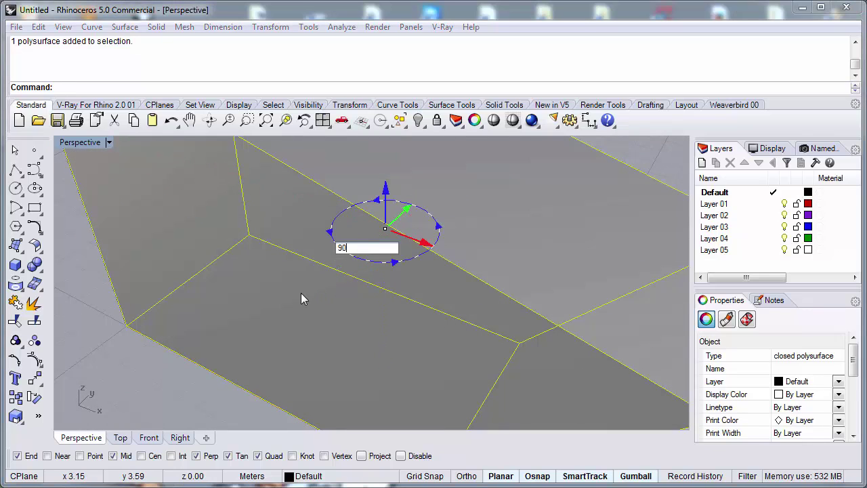
key("Return")
scroll(300, 293, "down", 5)
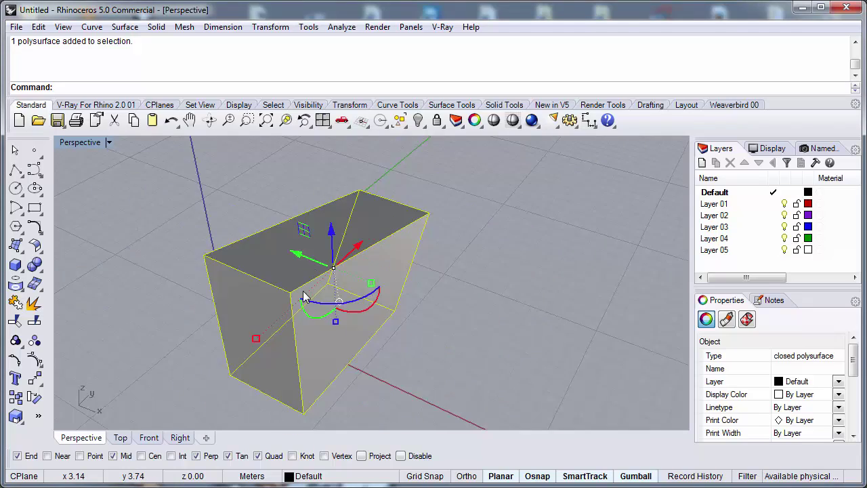
right_click_drag(460, 237, 304, 252)
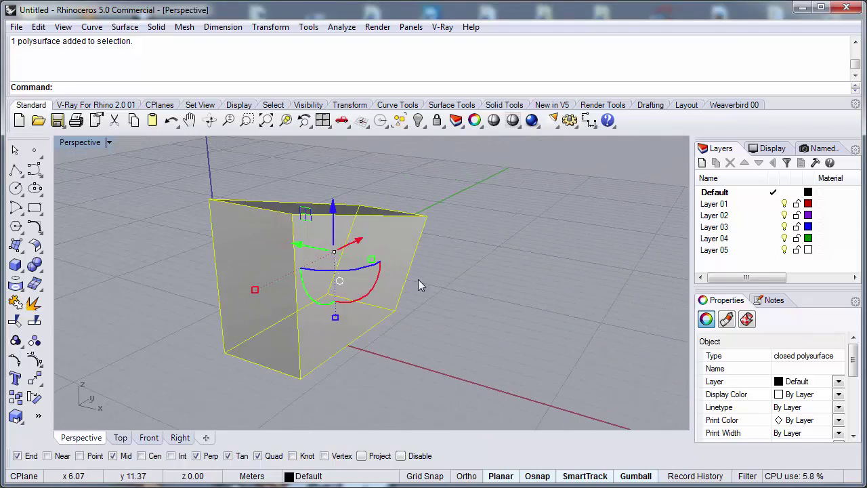
key("ctrl+z")
left_click(292, 341)
Extrude the tall end face of the polysurface outward along the red axis with the Gumball to add a block
right_click_drag(292, 341, 333, 251)
right_click_drag(336, 294, 263, 273)
left_click(315, 253, "ctrl+shift")
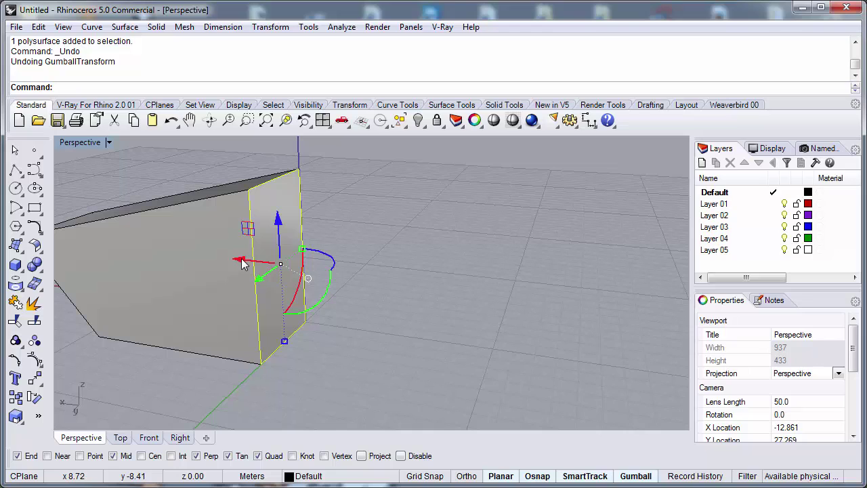
left_click_drag(244, 264, 385, 285)
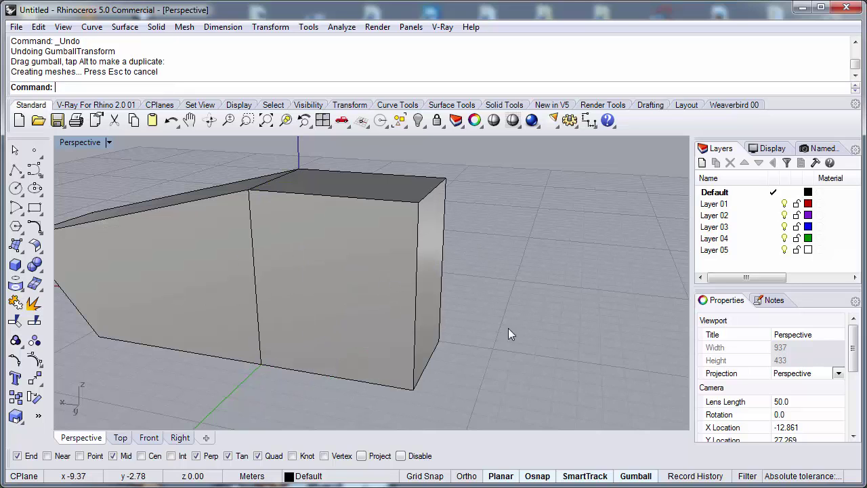
Extrude the top face of the new end block upward with the Gumball to form a tower
right_click_drag(455, 331, 319, 197)
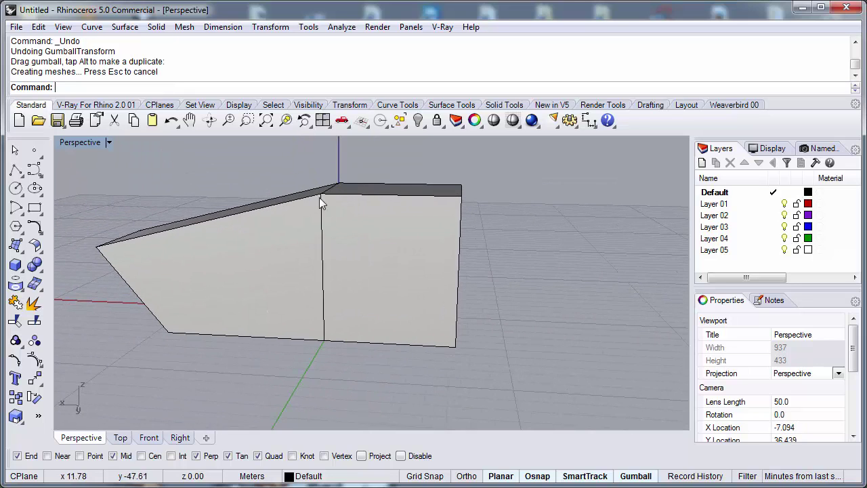
right_click_drag(394, 277, 359, 232)
left_click(334, 242, "ctrl+shift")
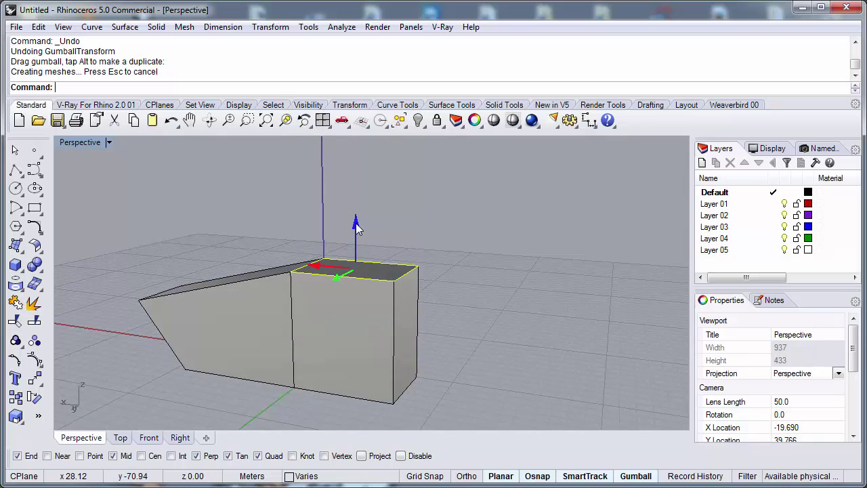
left_click_drag(359, 232, 355, 153)
Copy the tower's lower end face outward along the red axis as a separate surface, check it by selecting it, and deselect it
right_click_drag(326, 259, 342, 314)
left_click(342, 312, "ctrl+shift")
right_click_drag(294, 334, 337, 327)
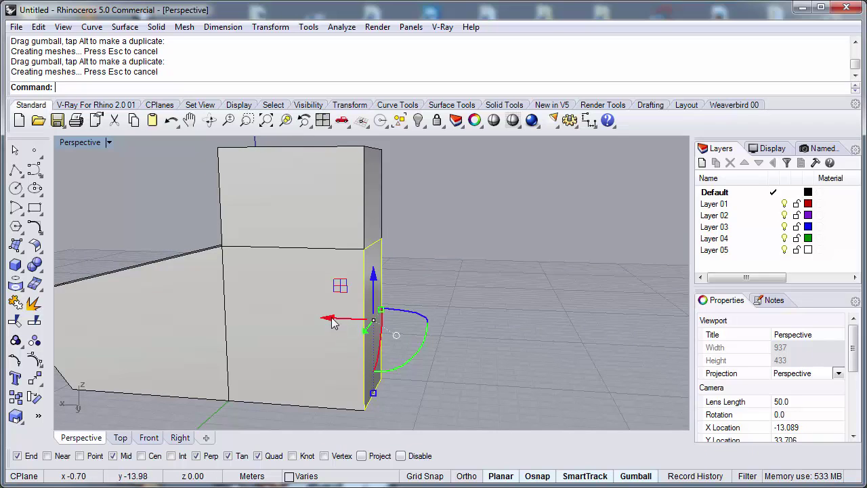
left_click_drag(330, 325, 535, 314)
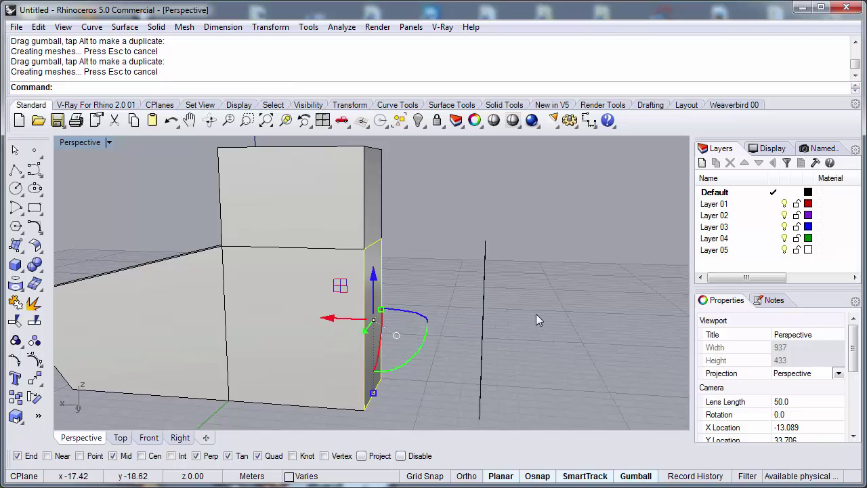
left_click(535, 313)
right_click_drag(535, 313, 301, 307)
right_click_drag(367, 336, 472, 340)
left_click(366, 347)
left_click(394, 344)
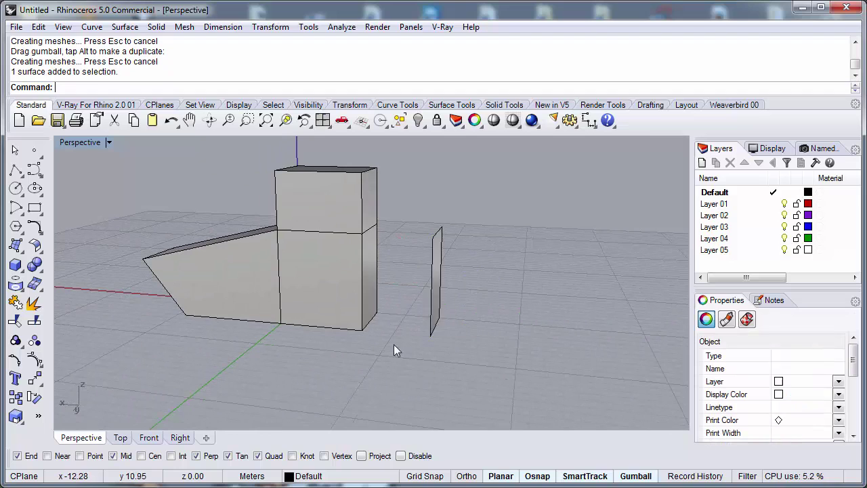
Duplicate the whole polysurface along the green axis with the Gumball, and deselect the copy
right_click_drag(393, 344, 317, 315)
left_click(283, 338)
right_click_drag(283, 339, 299, 353)
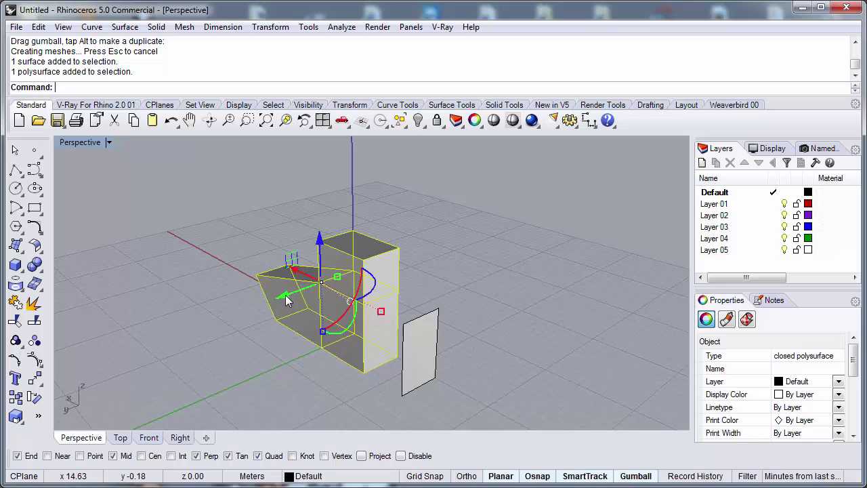
left_click_drag(285, 301, 159, 336)
key("alt")
left_click(131, 354)
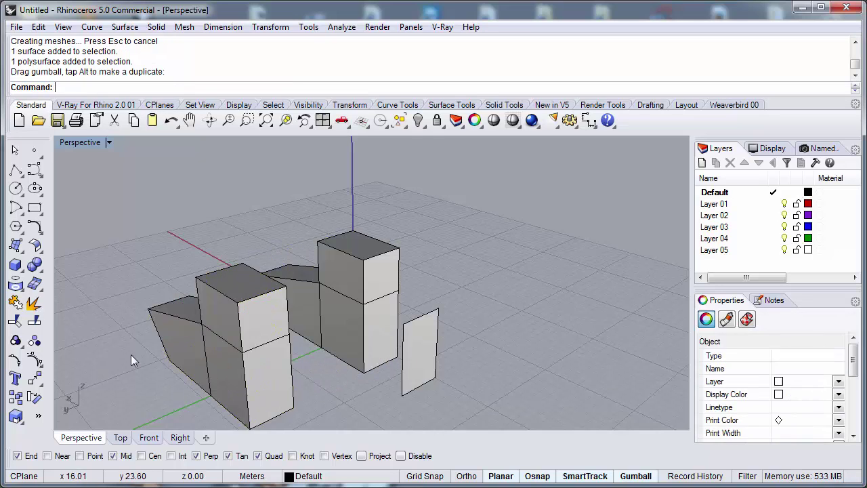
Delete the loose surface copied from the tower's end face
right_click_drag(131, 354, 284, 314)
left_click(405, 314)
key("Delete")
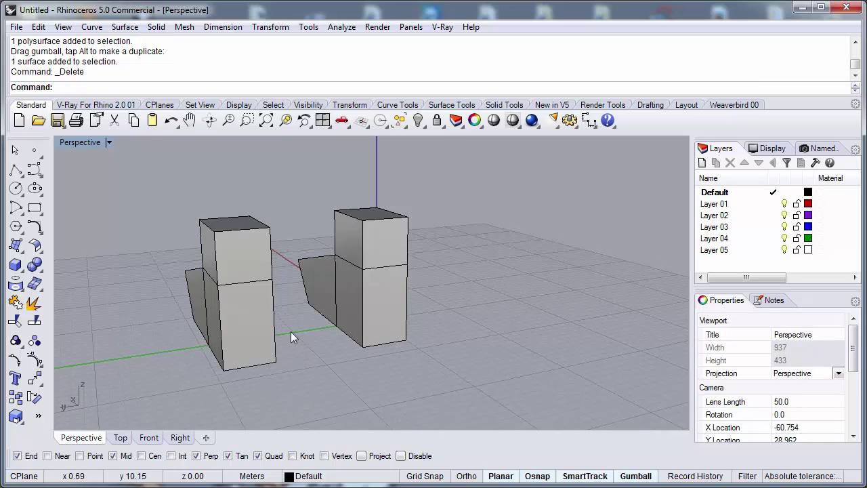
Lower the outer top edge of the original polysurface's tower with the Gumball to create a sloped roof, and deselect it
right_click_drag(291, 335, 401, 259)
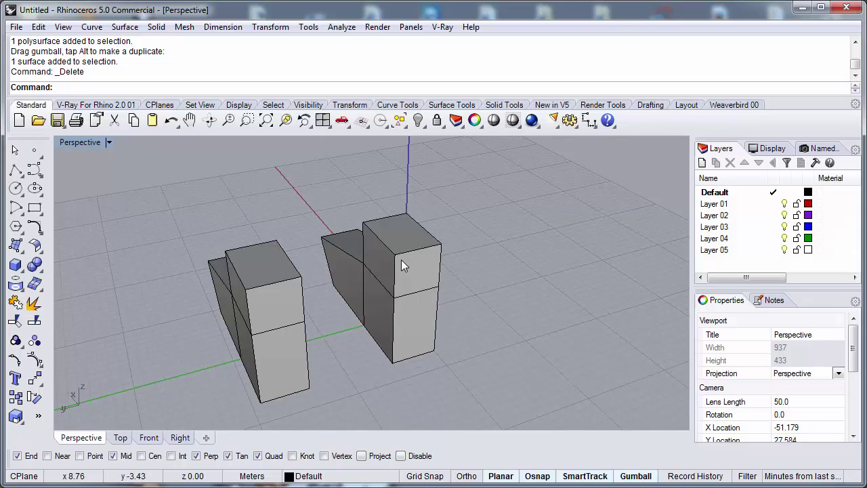
left_click(408, 259)
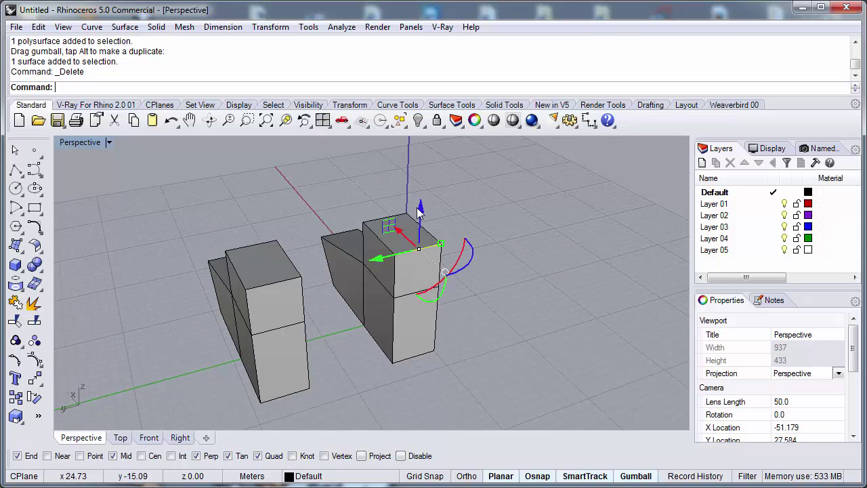
left_click_drag(420, 212, 420, 313)
left_click(479, 354)
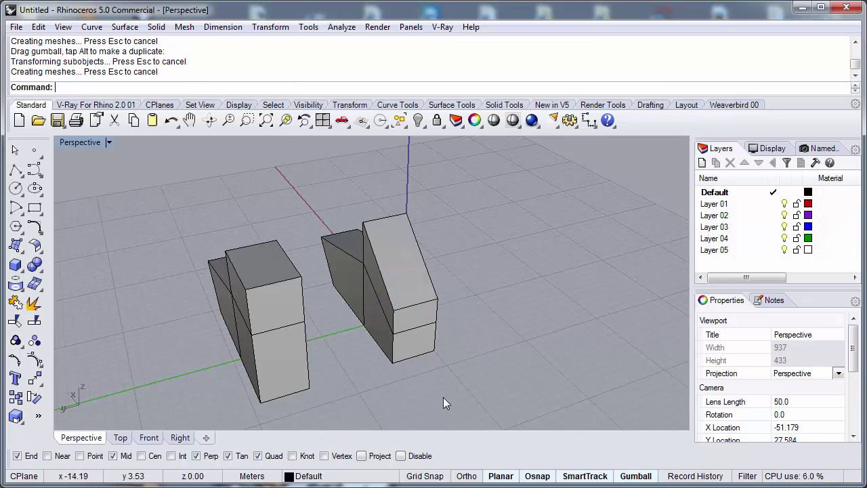
right_click_drag(443, 397, 439, 338)
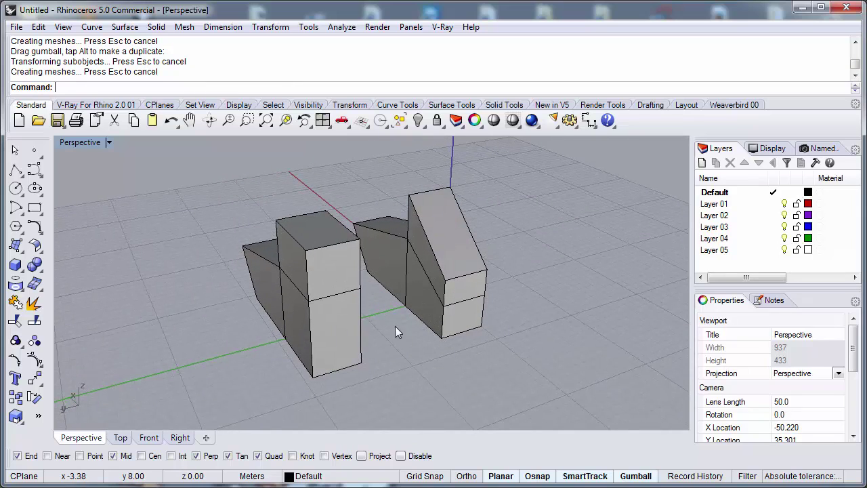